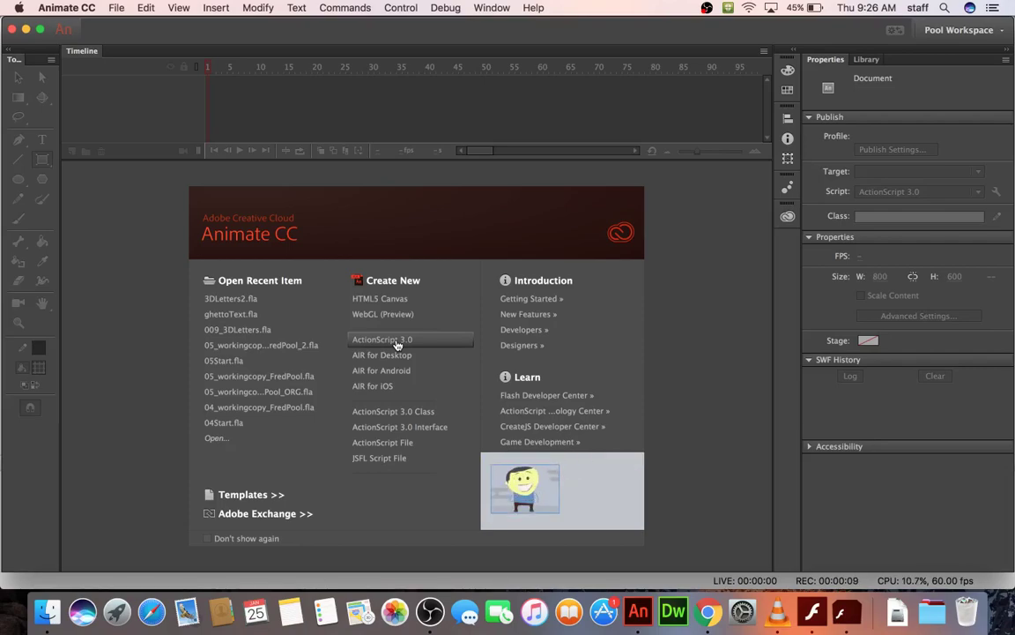
Create a new blank ActionScript 3.0 document from the welcome screen
click(387, 342)
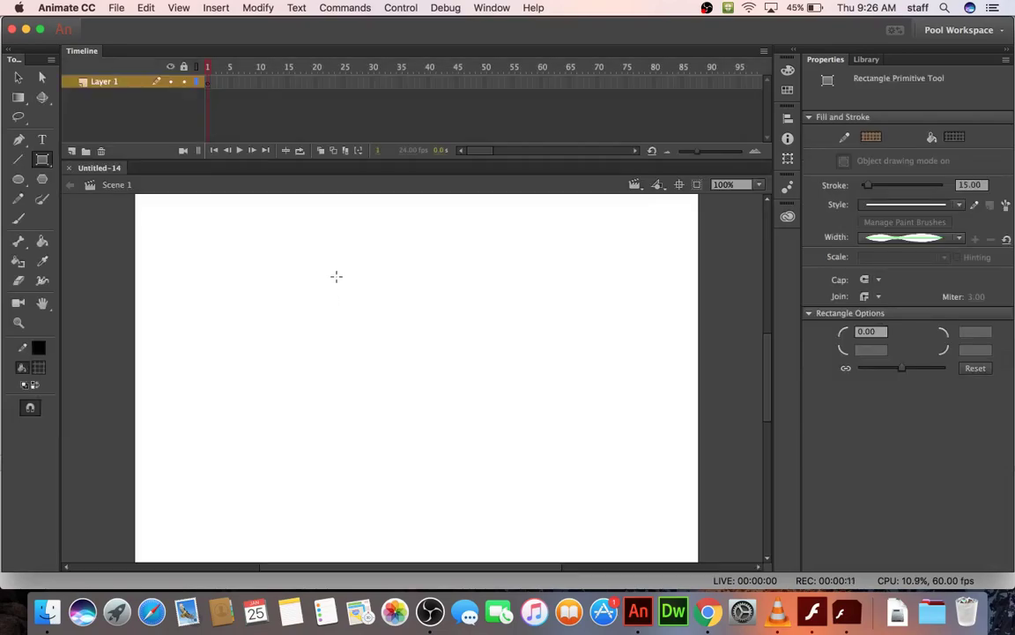
Brush a small dot near the stage's upper left and set its black fill alpha to 100%
click(19, 220)
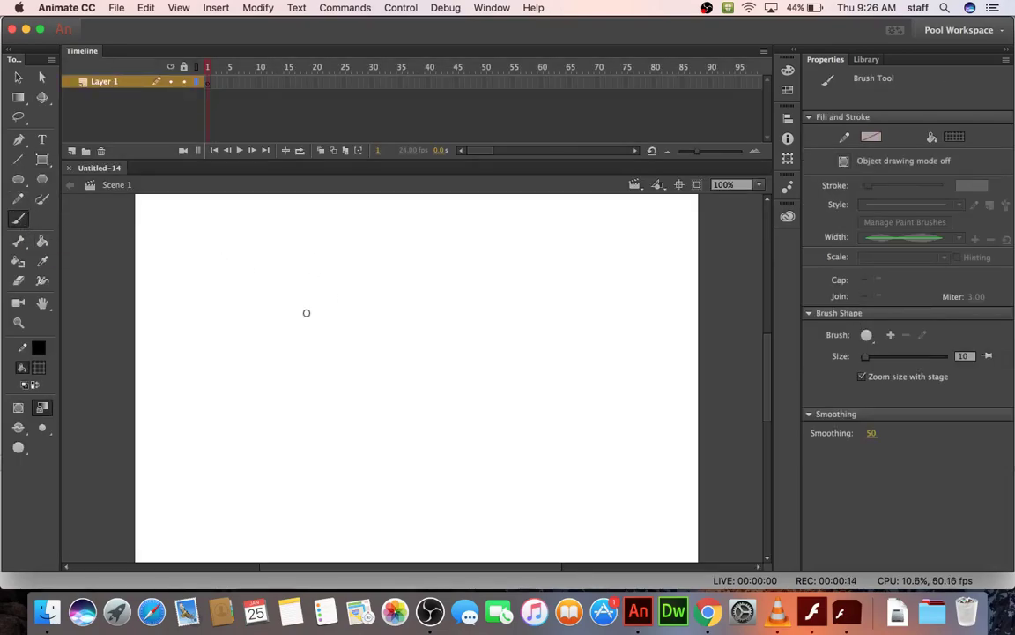
click(269, 260)
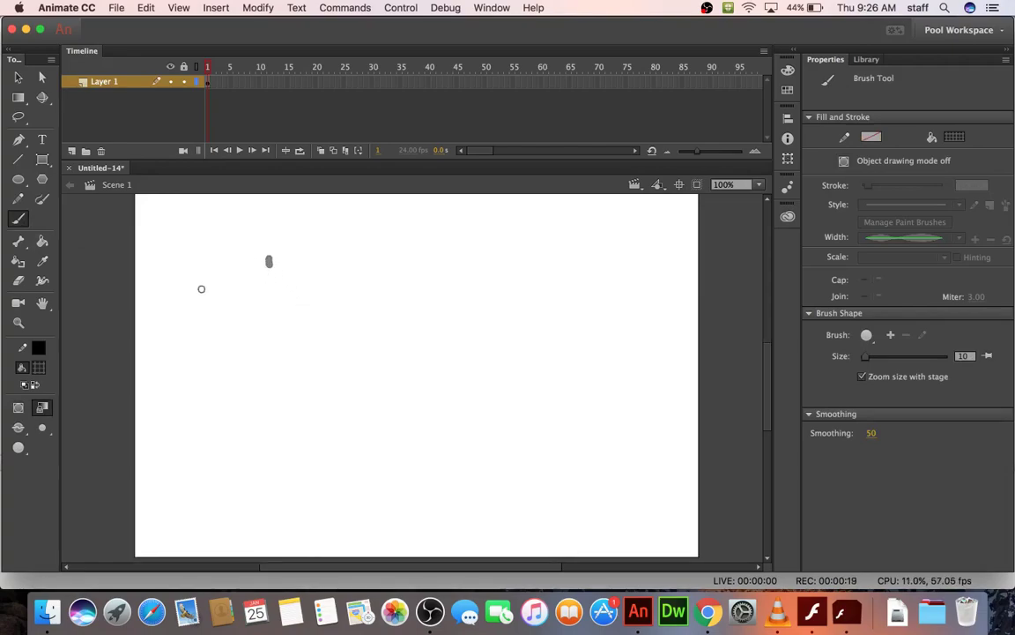
click(17, 76)
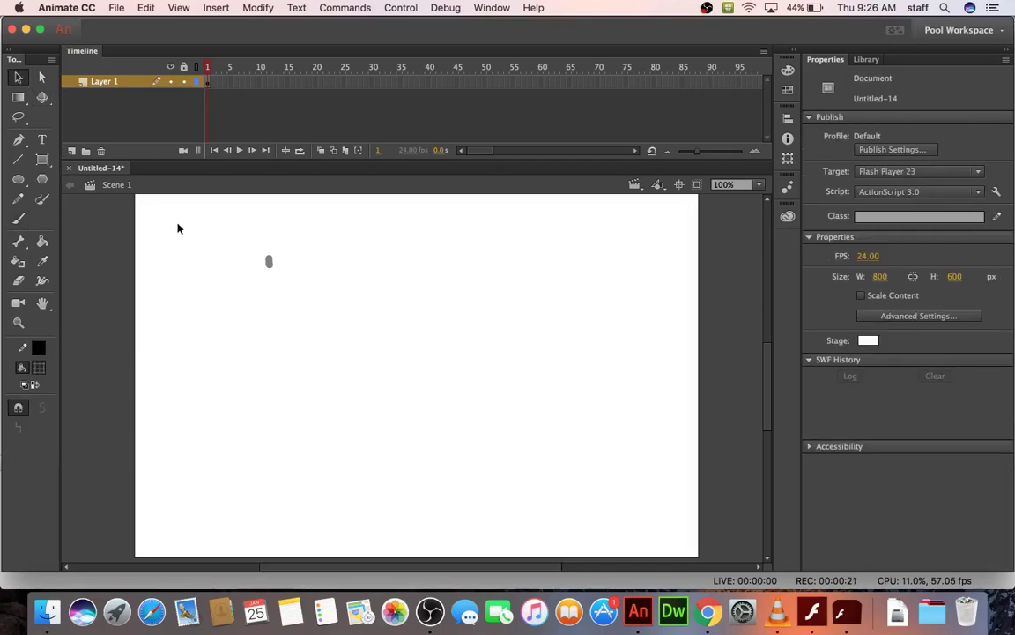
drag(212, 220, 344, 335)
click(37, 368)
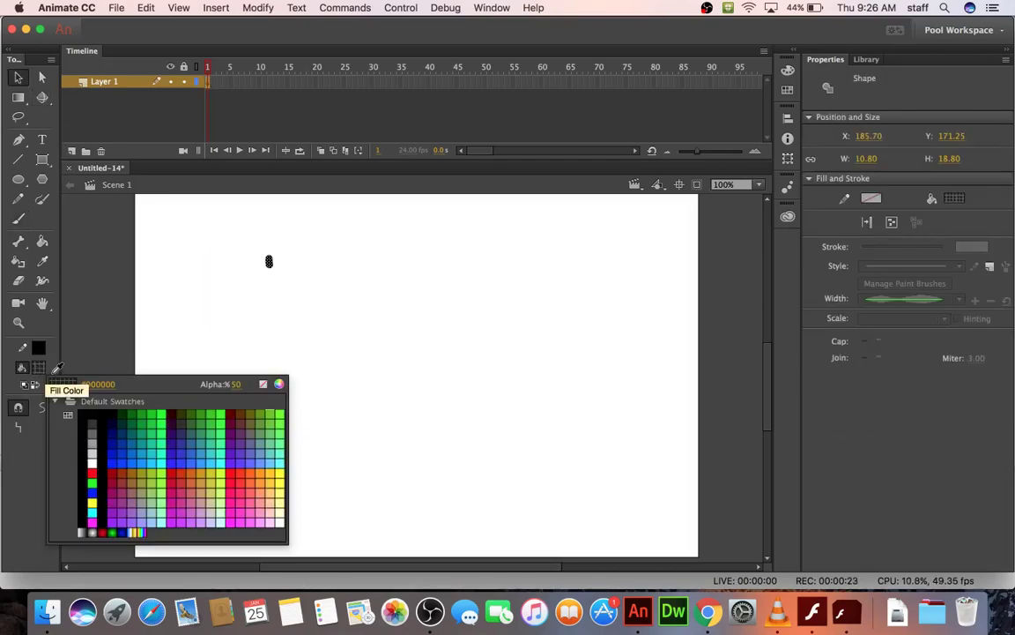
click(239, 384)
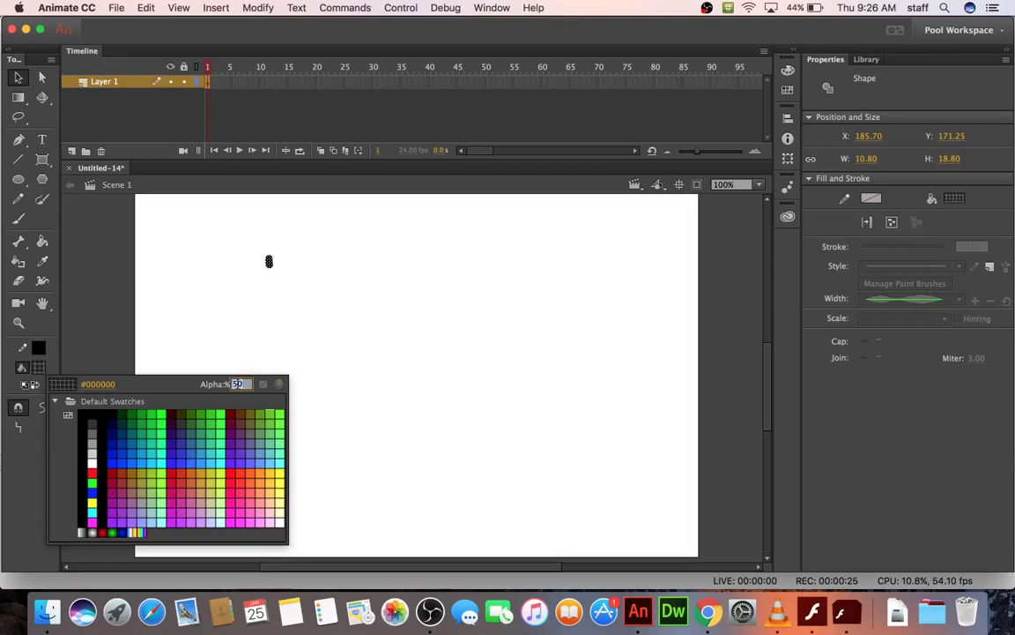
text(100)
key(Return)
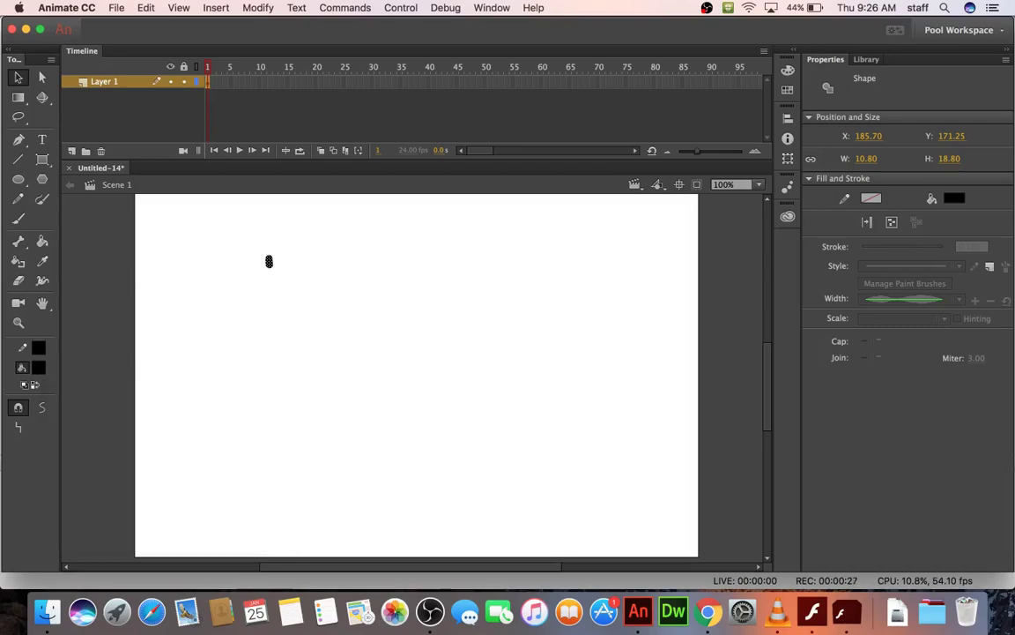
click(236, 257)
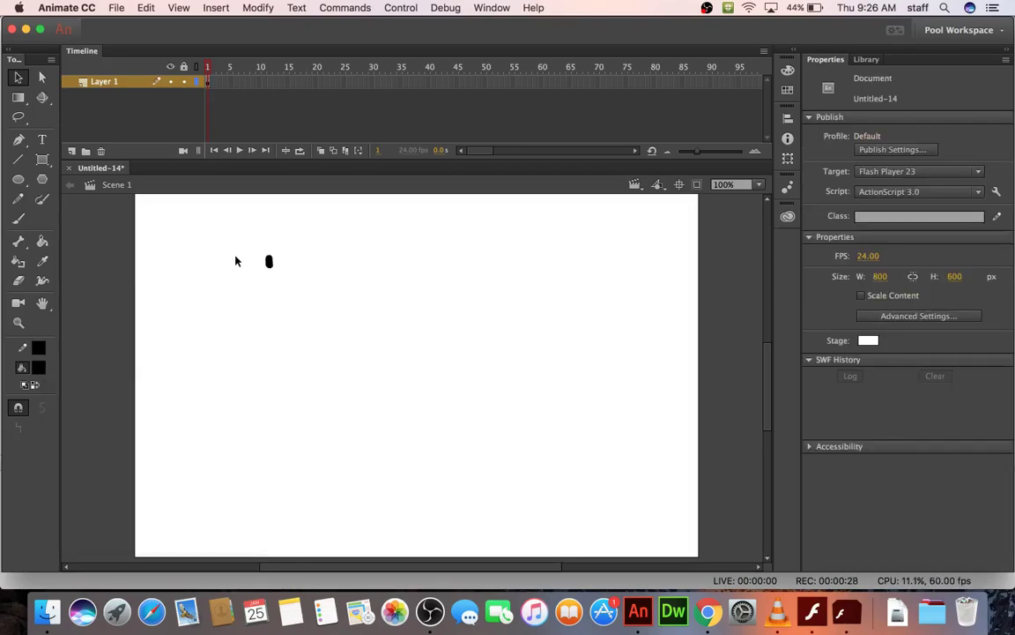
Brush the H's left stroke downward and start its right bar, then test the movie
click(18, 219)
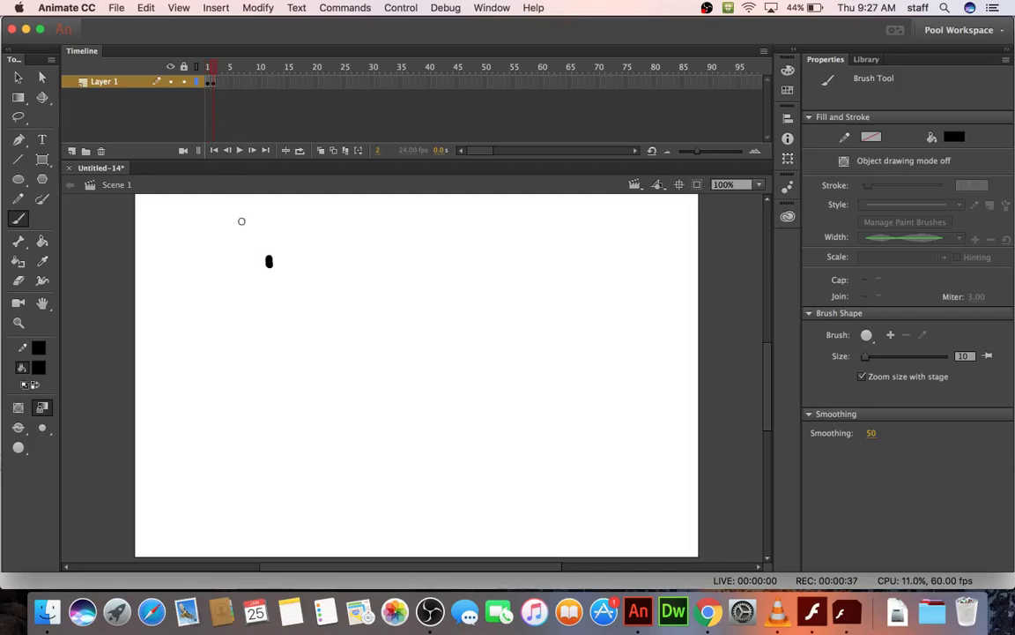
drag(269, 264, 269, 275)
mouse_move(271, 285)
mouse_down()
mouse_move(271, 325)
mouse_move(275, 287)
mouse_move(287, 287)
mouse_up()
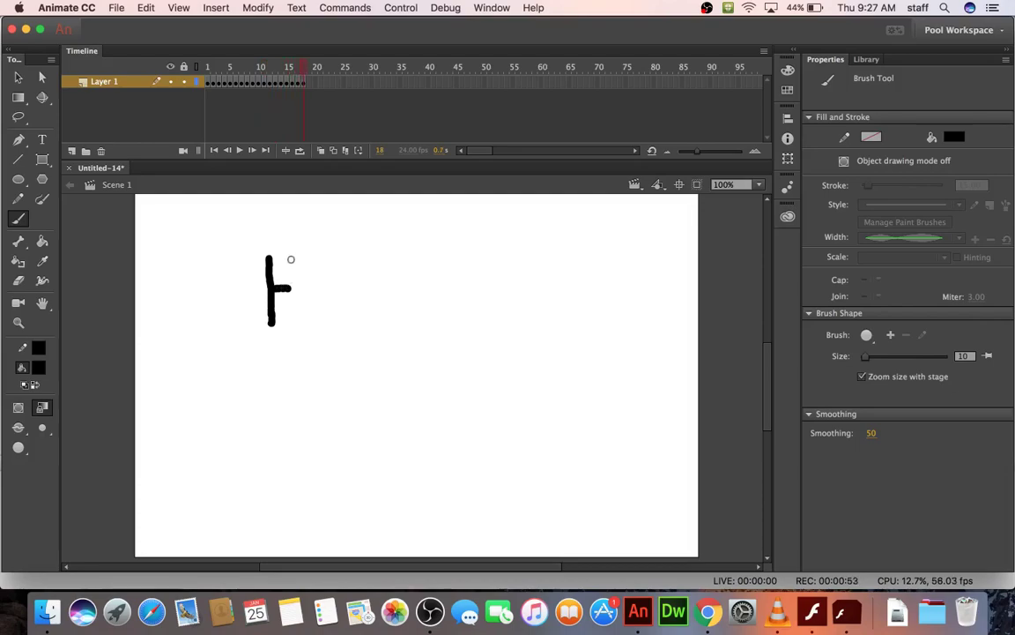
drag(290, 260, 295, 322)
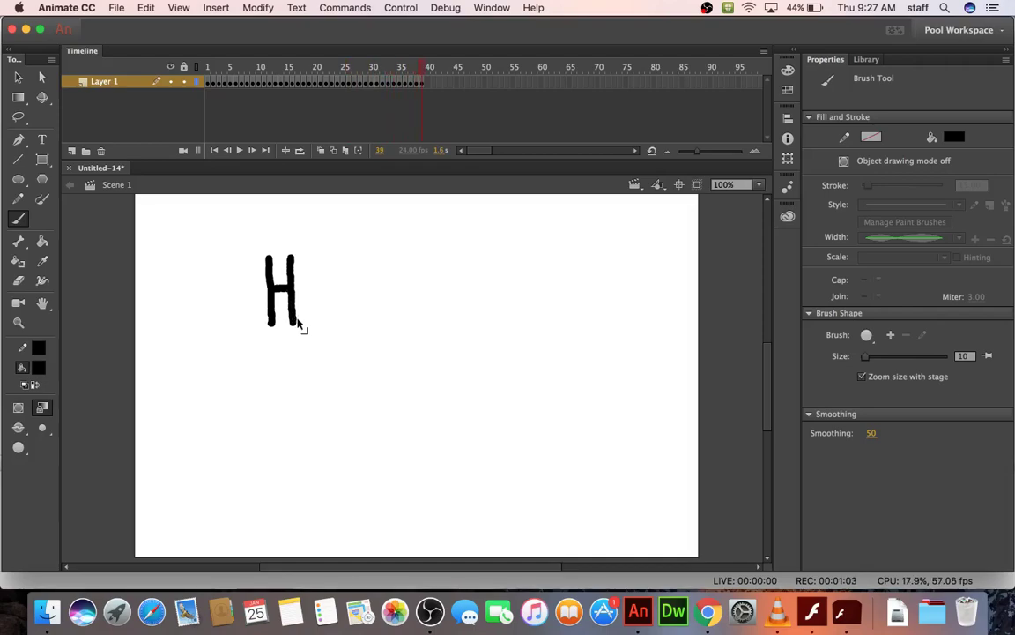
key(super+Return)
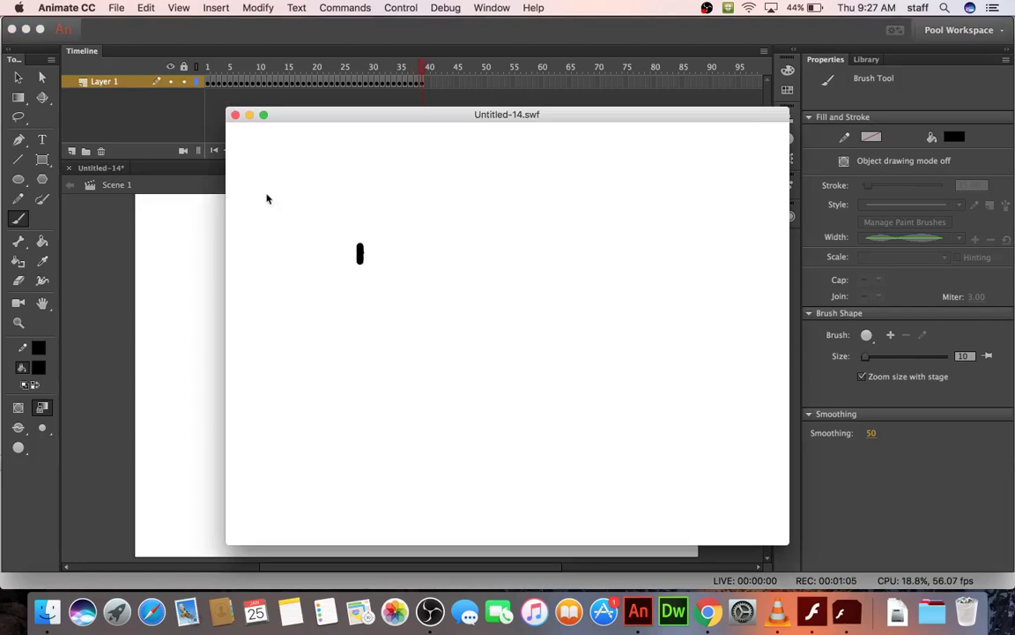
Close the Untitled-14.swf test window to return to the stage
click(235, 115)
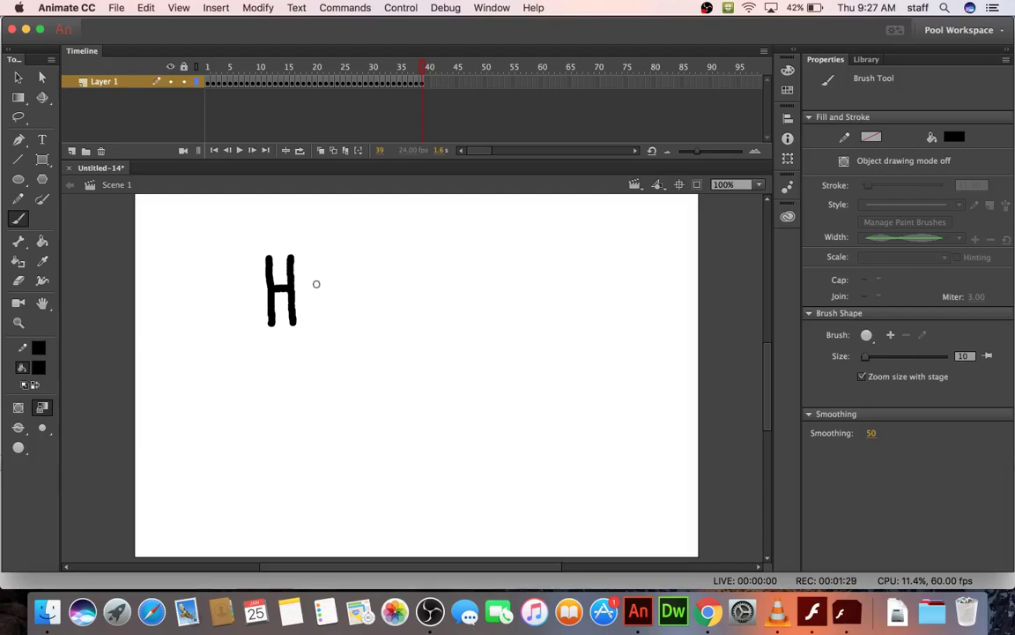
On a new frame 40, turn on onion skin and retrace the H's left bar with the brush
key(F7)
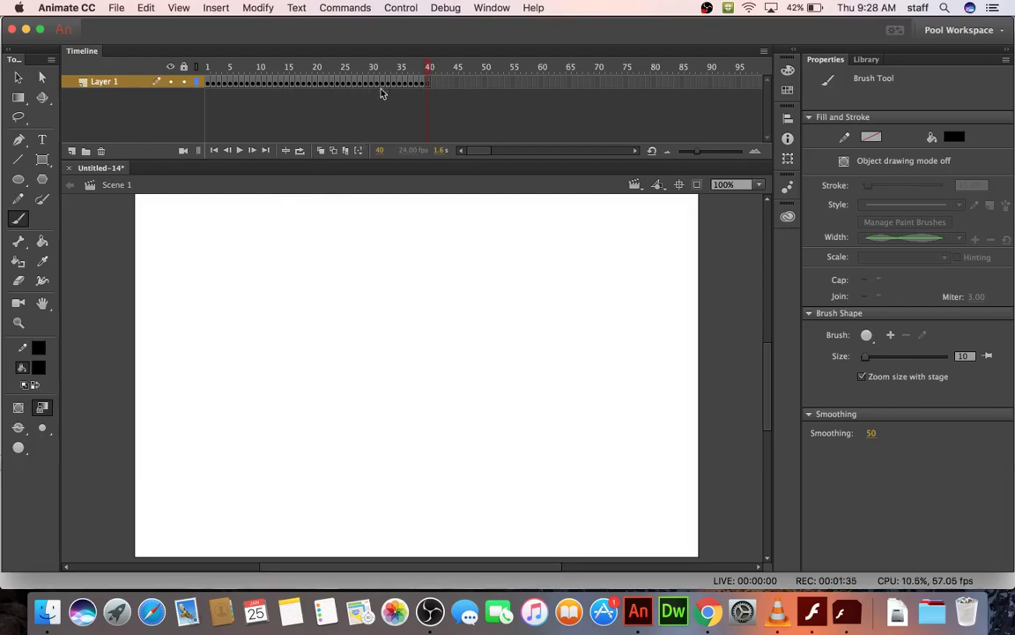
click(321, 153)
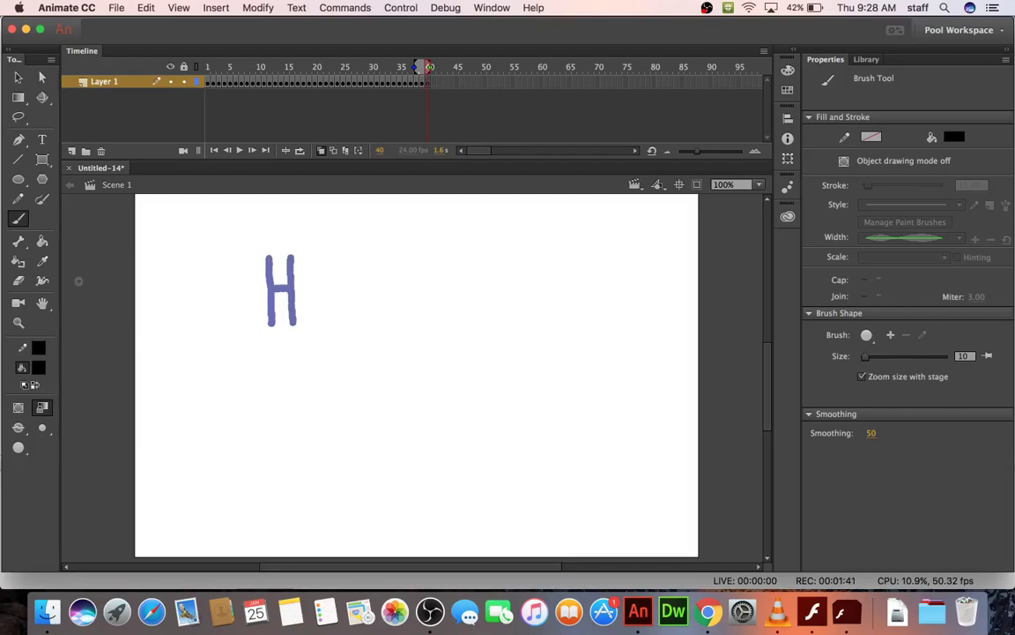
click(17, 322)
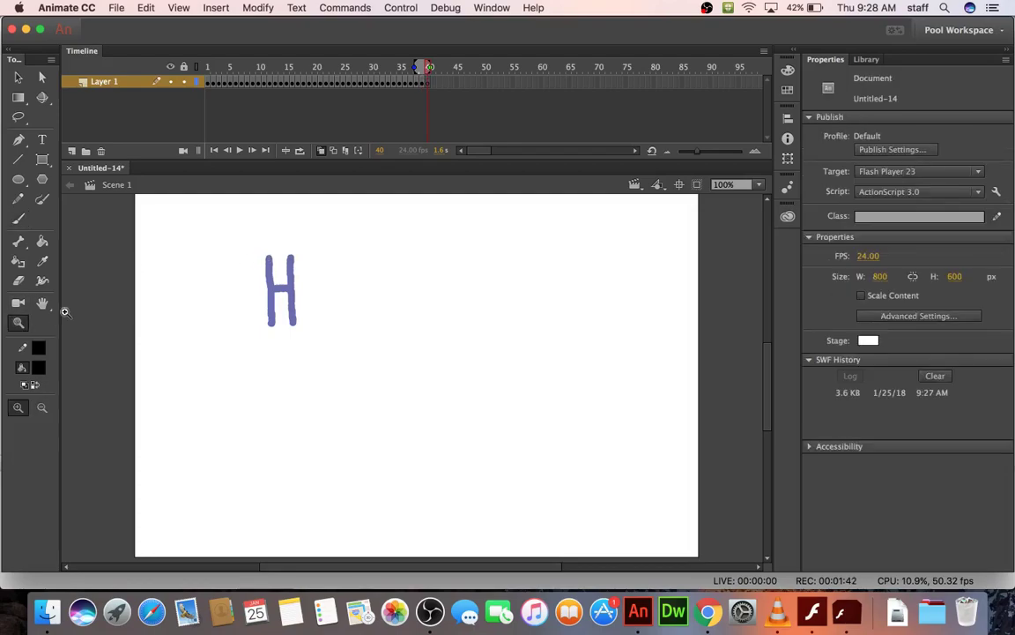
click(17, 218)
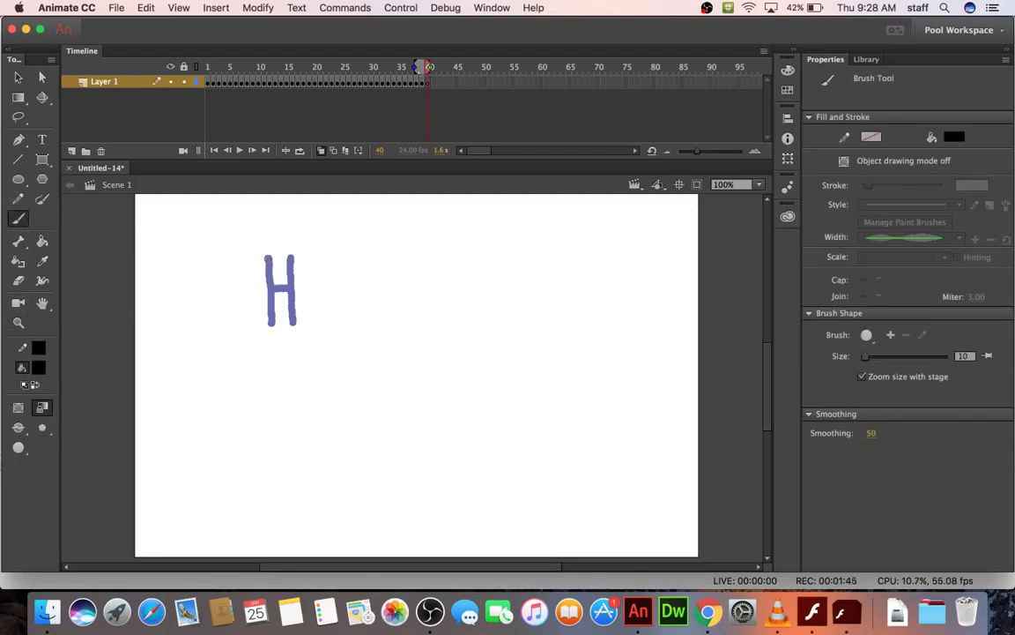
mouse_move(268, 261)
mouse_down()
mouse_move(270, 324)
mouse_move(280, 289)
mouse_move(291, 290)
mouse_move(293, 320)
mouse_up()
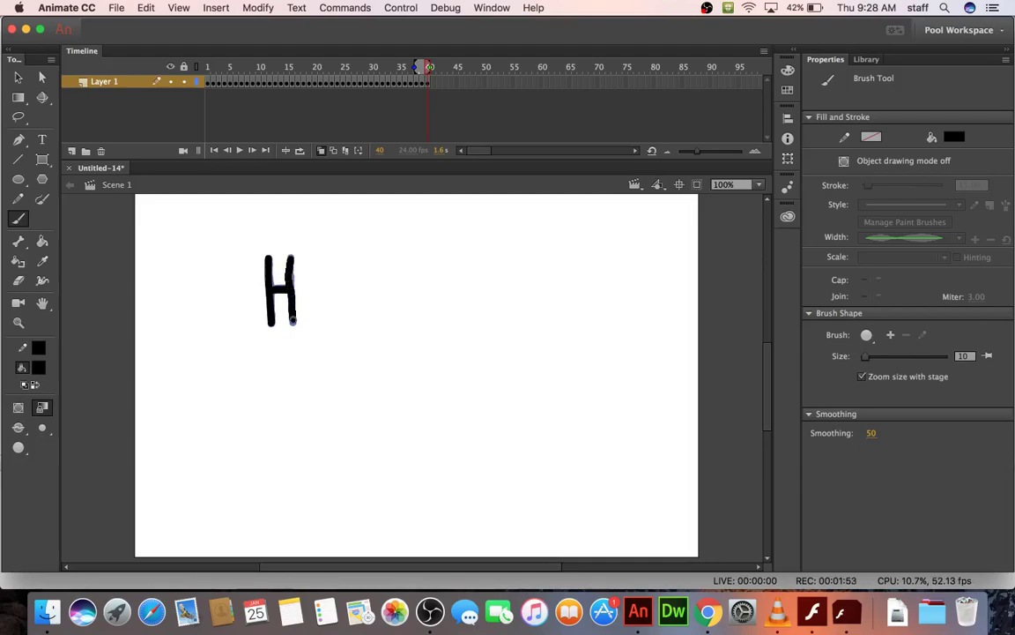
Dot beside the H, then on new frame 41 retrace the H's leg, crossbar and dash
click(303, 302)
key(F7)
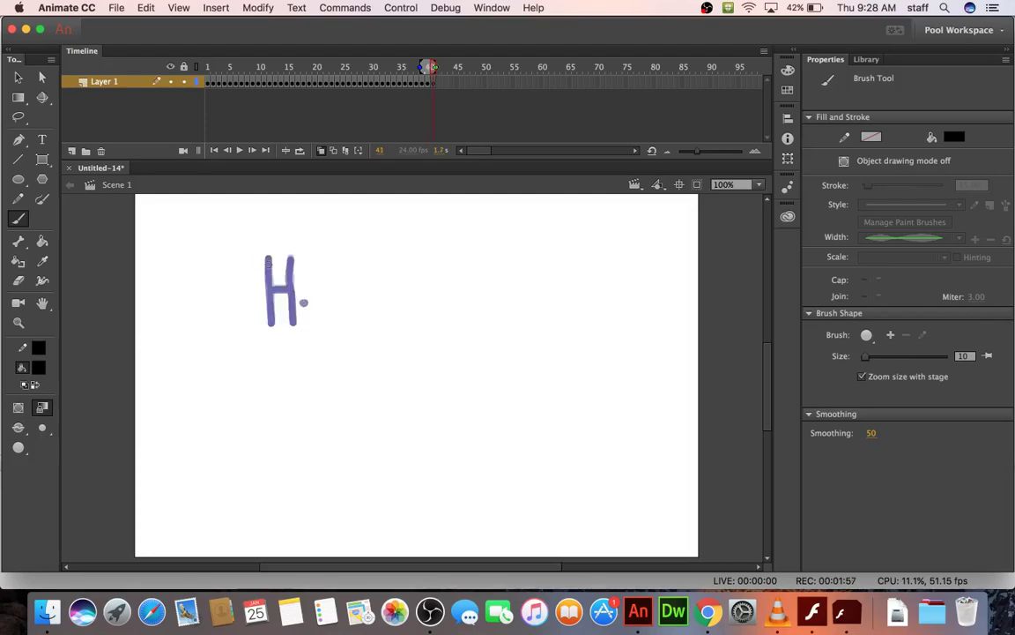
drag(268, 258, 270, 327)
mouse_move(270, 287)
mouse_down()
mouse_move(295, 287)
mouse_move(292, 273)
mouse_move(294, 319)
mouse_up()
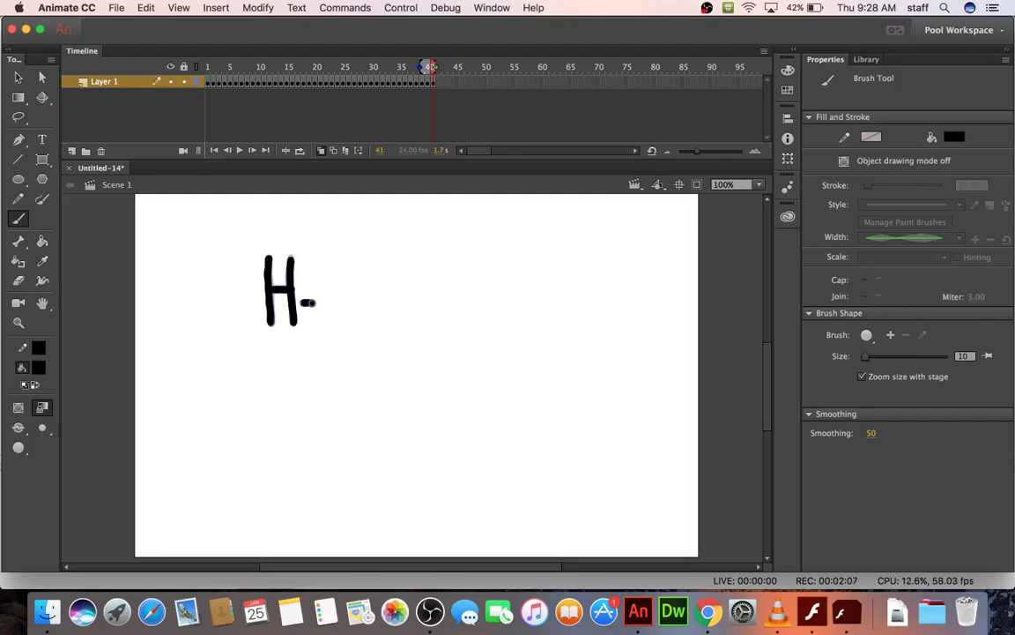
drag(309, 302, 309, 302)
Add keyframes 42–44, redrawing the H over its onion-skin ghost on each
key(F7)
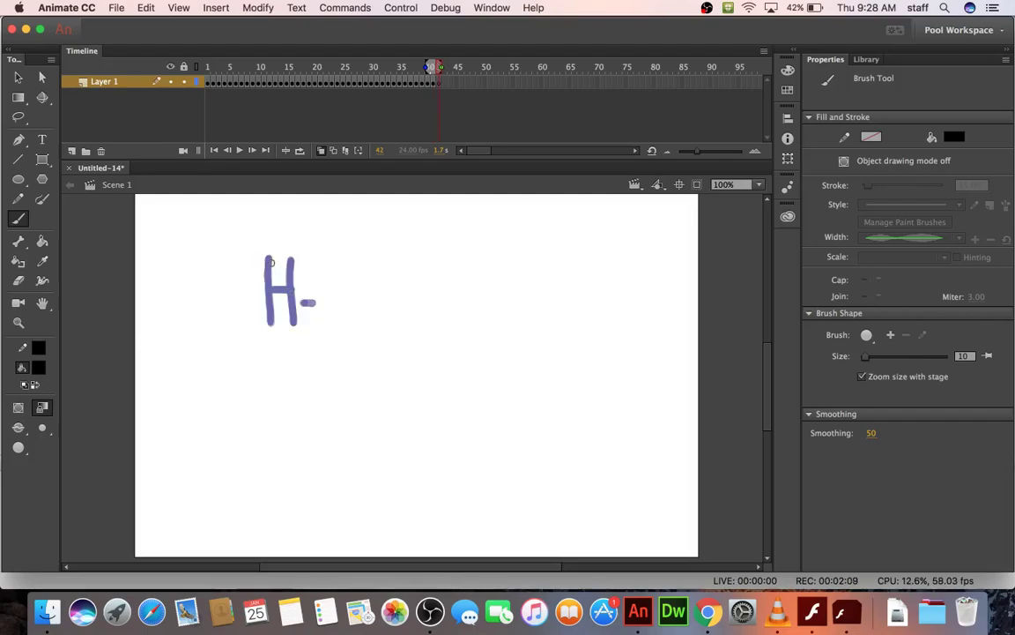
mouse_move(268, 261)
mouse_down()
mouse_move(271, 322)
mouse_move(274, 289)
mouse_move(289, 290)
mouse_move(290, 260)
mouse_move(293, 322)
mouse_move(323, 301)
mouse_up()
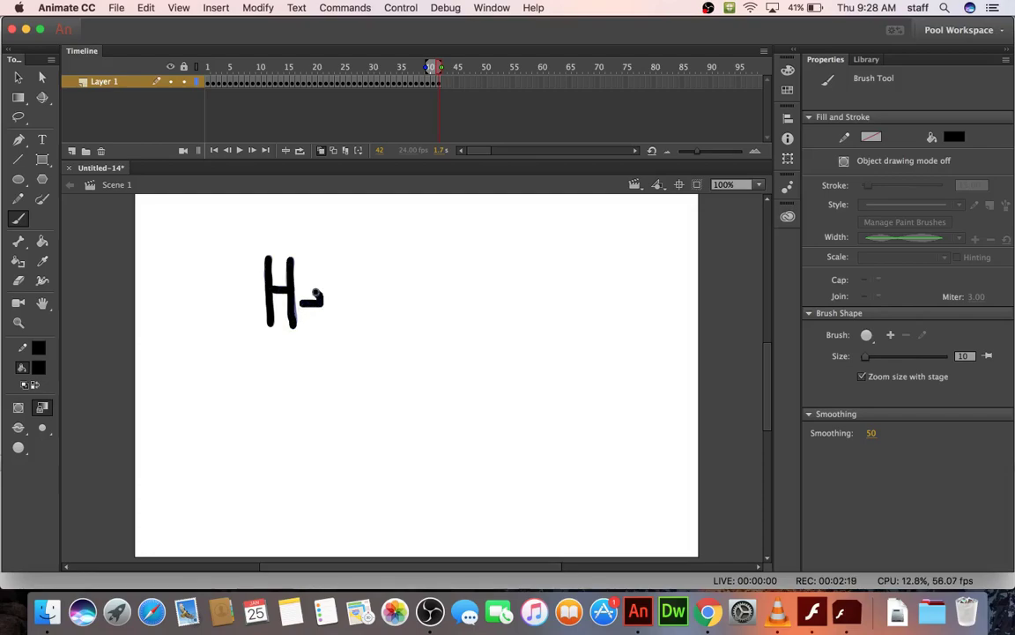
key(F7)
mouse_move(267, 257)
mouse_down()
mouse_move(269, 323)
mouse_move(270, 290)
mouse_move(289, 289)
mouse_move(291, 260)
mouse_move(292, 324)
mouse_move(322, 304)
mouse_up()
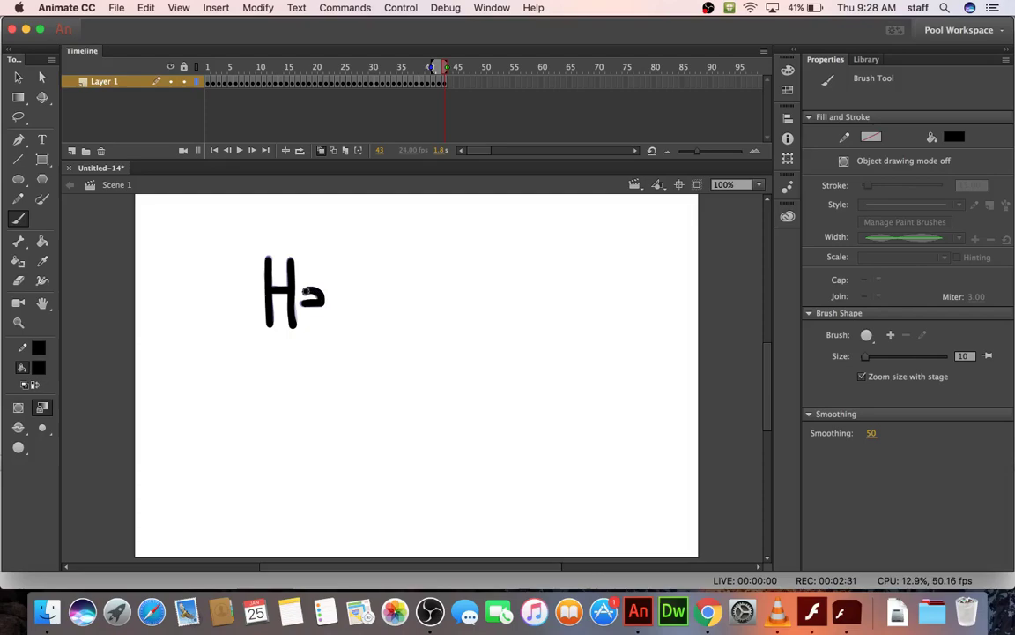
key(F7)
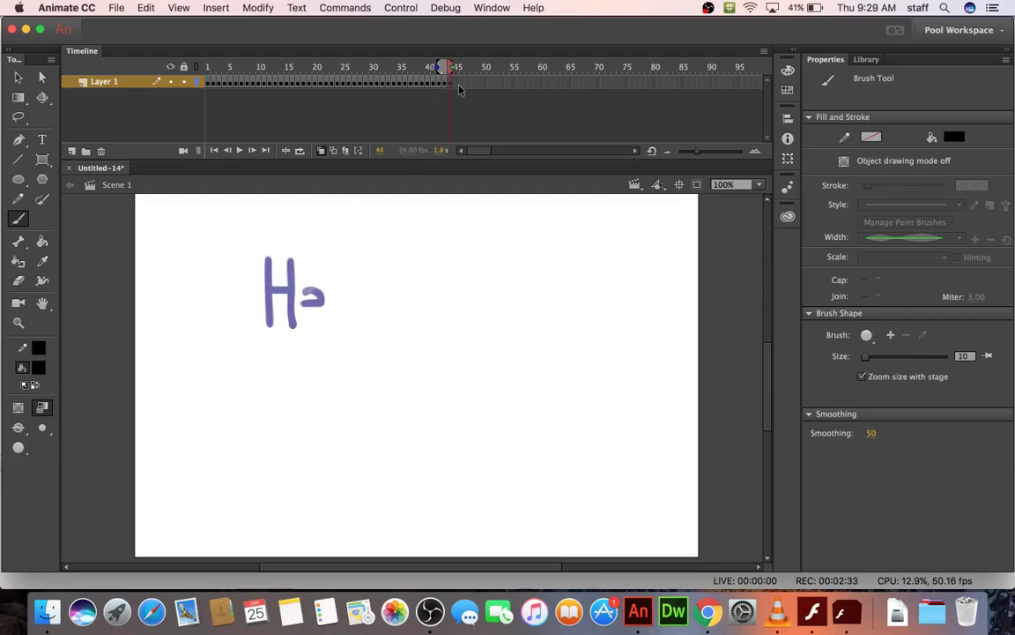
mouse_move(267, 259)
mouse_down()
mouse_move(268, 329)
mouse_move(292, 274)
mouse_move(294, 326)
mouse_move(307, 298)
mouse_move(323, 299)
mouse_move(309, 293)
mouse_move(301, 304)
mouse_up()
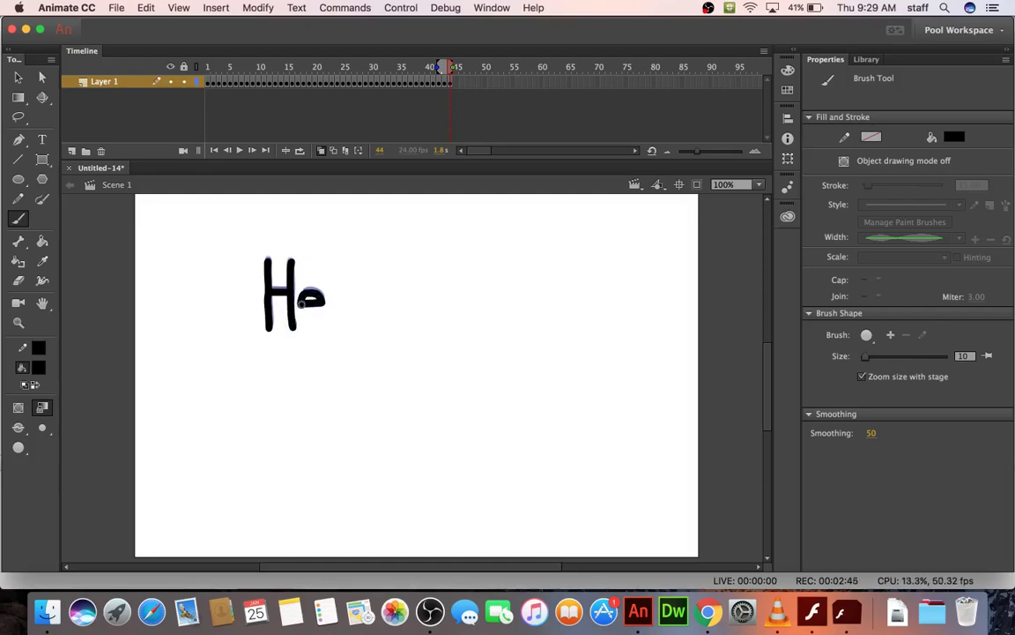
Redraw the H on new keyframes 45 and 46, then preview it as a test movie
key(F7)
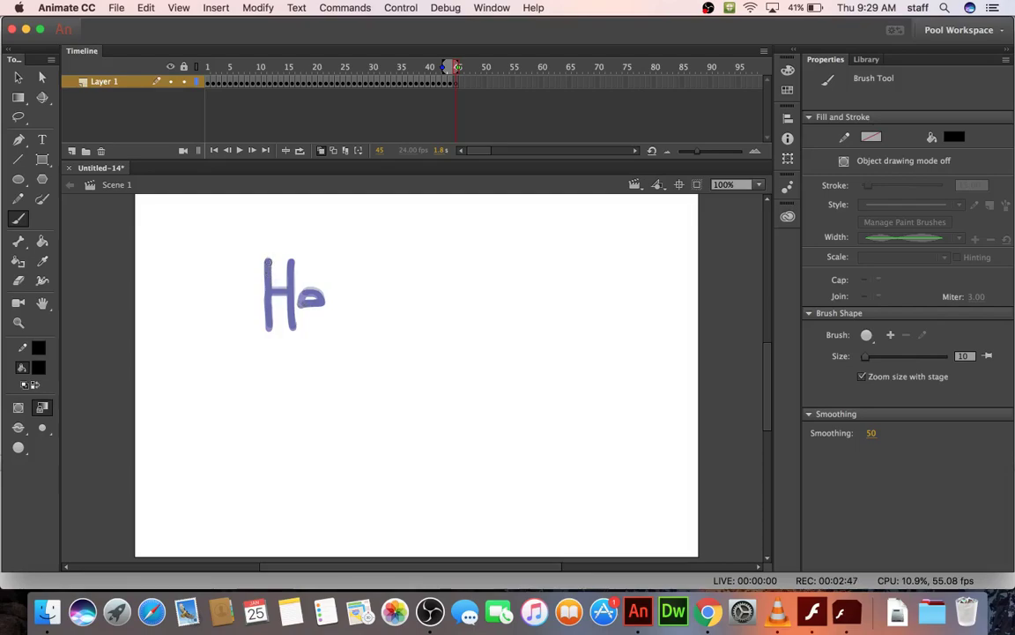
mouse_move(264, 258)
mouse_down()
mouse_move(267, 327)
mouse_move(272, 292)
mouse_move(291, 288)
mouse_move(291, 263)
mouse_move(303, 310)
mouse_up()
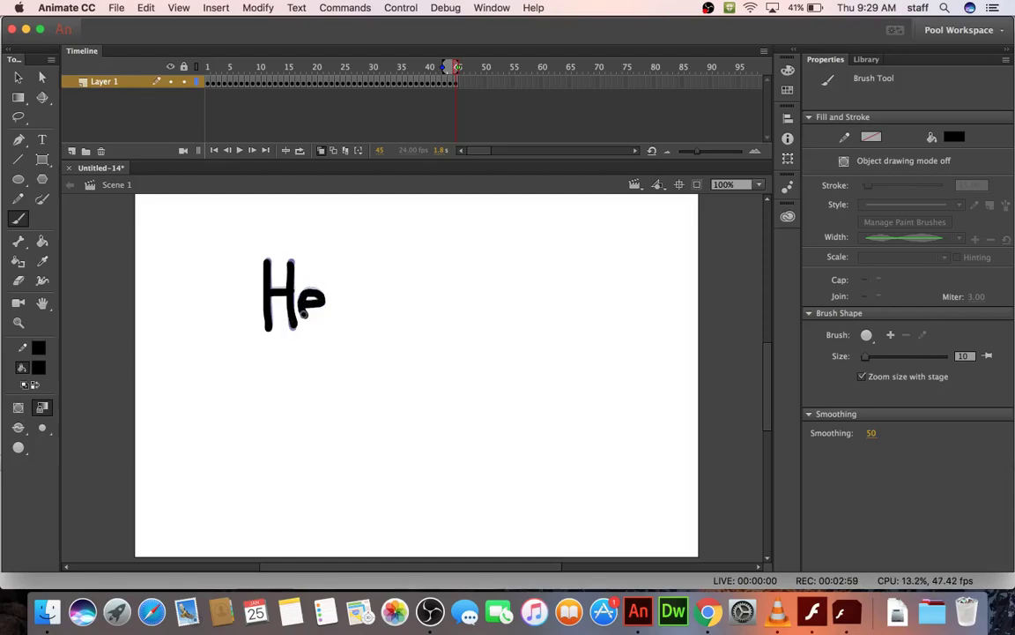
key(.)
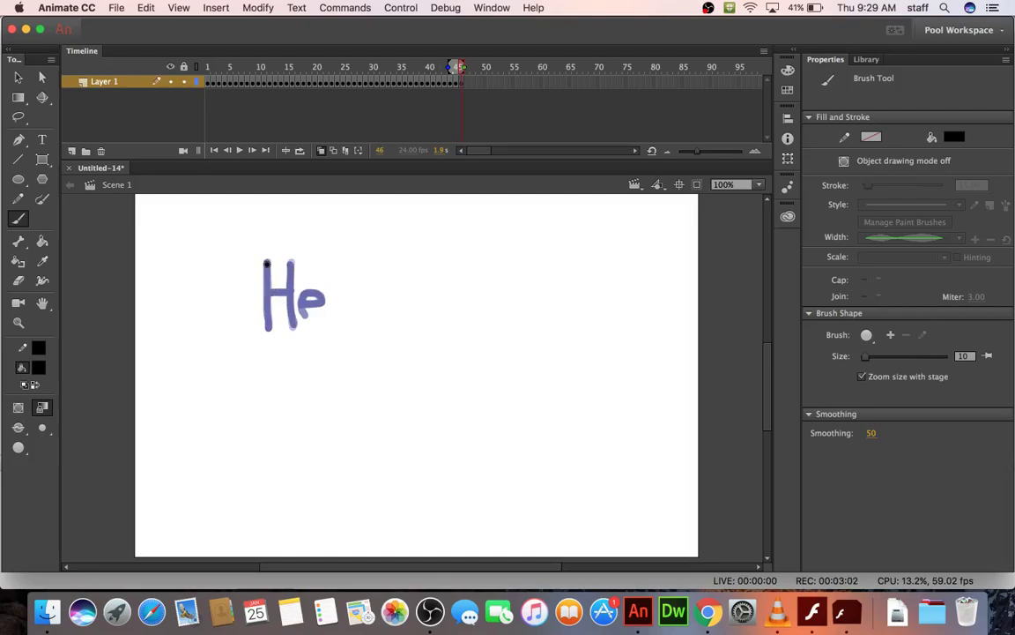
drag(266, 264, 267, 333)
mouse_move(269, 293)
mouse_down()
mouse_move(286, 293)
mouse_move(291, 276)
mouse_move(291, 332)
mouse_move(323, 302)
mouse_move(310, 290)
mouse_move(299, 304)
mouse_move(308, 315)
mouse_up()
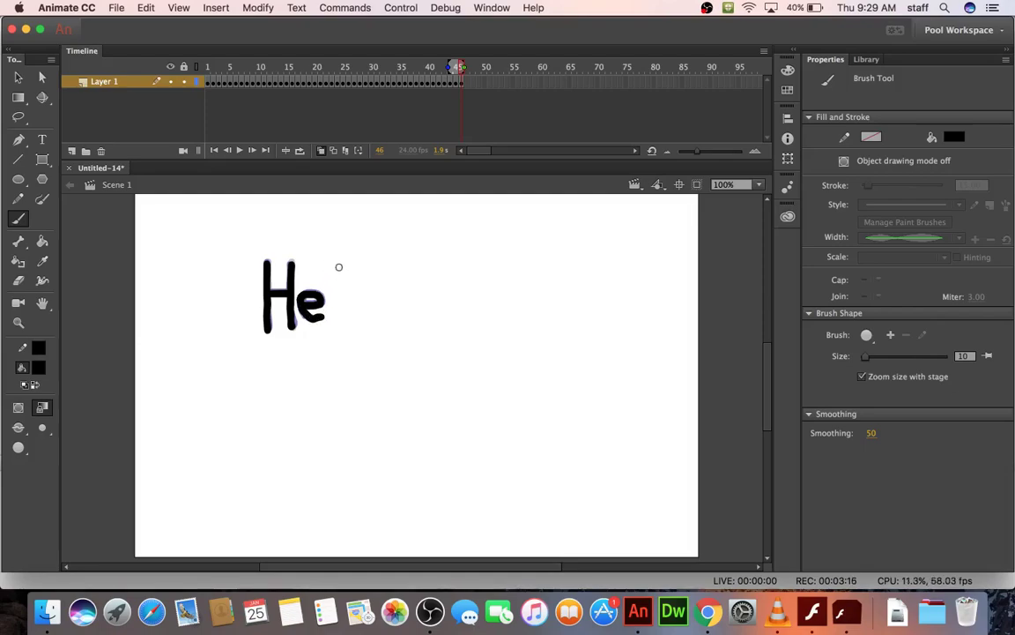
key(super+Return)
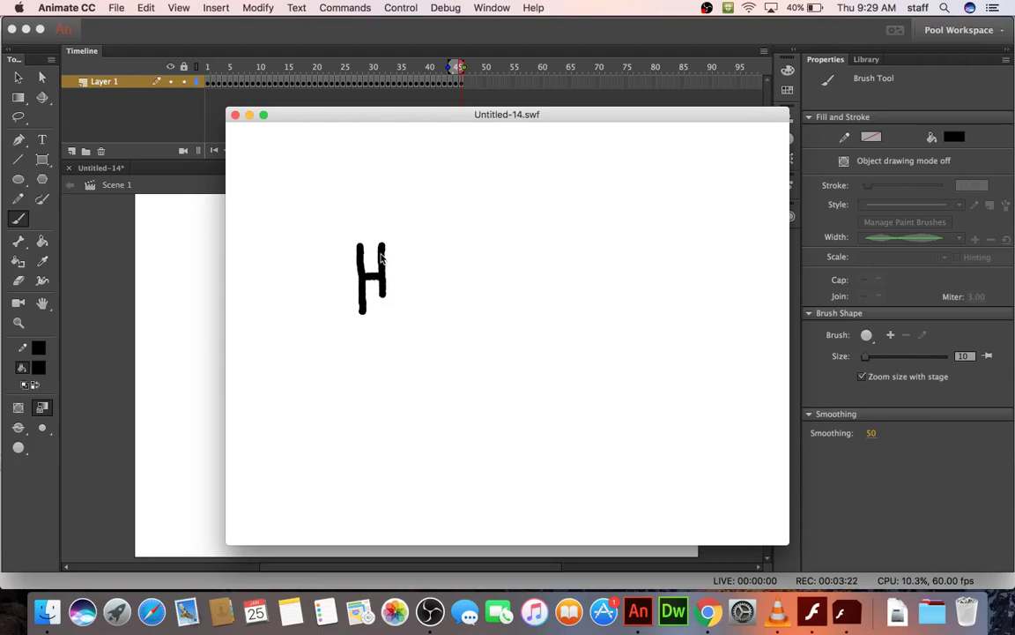
Close the Untitled-14.swf test movie preview
click(235, 115)
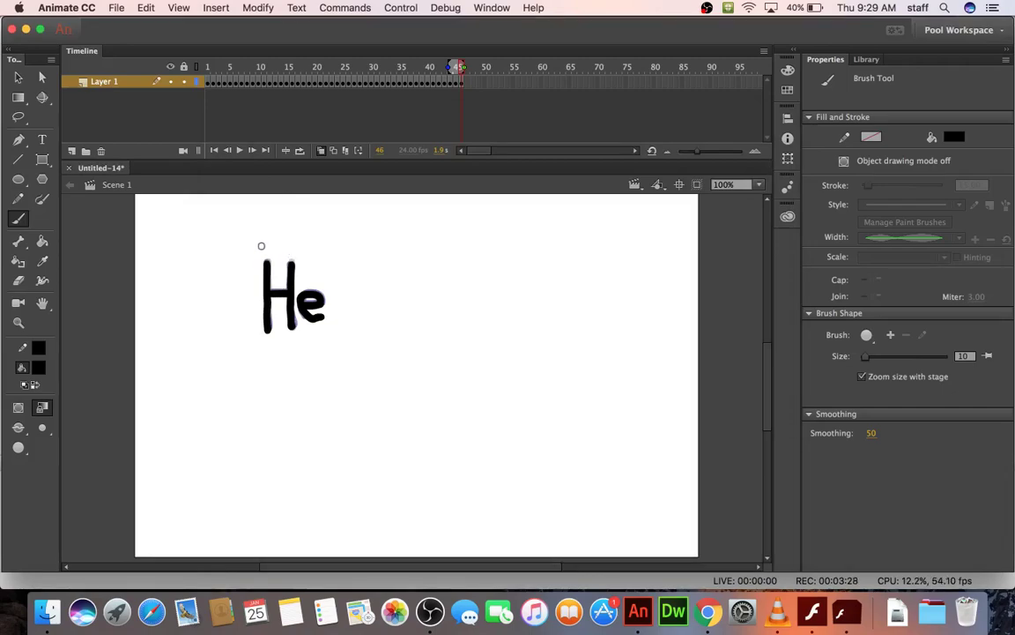
Save the document under the name ghettoText2
key(super+s)
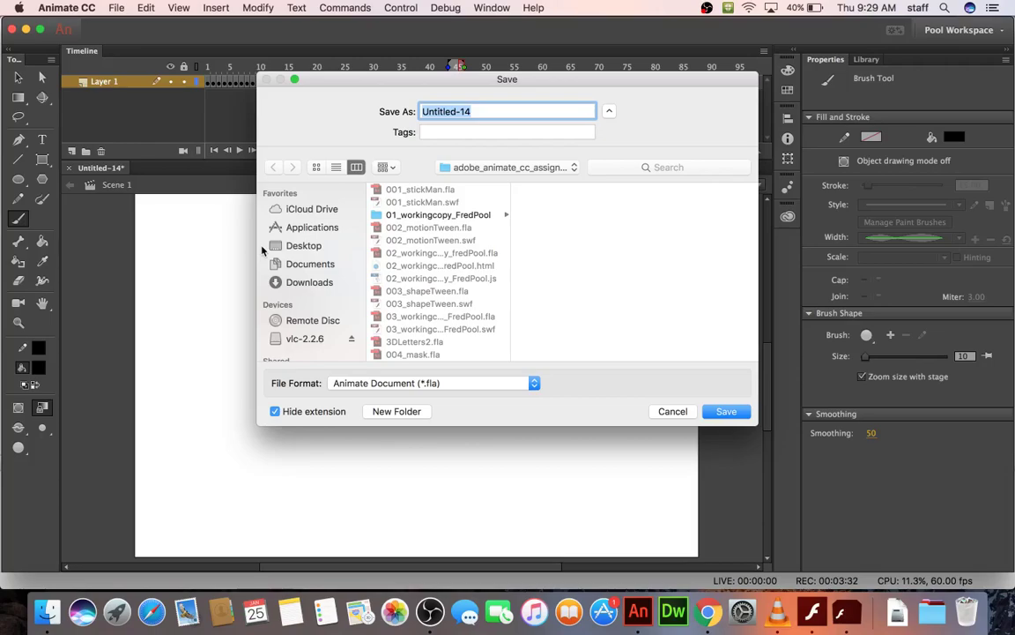
text(ghettoTe)
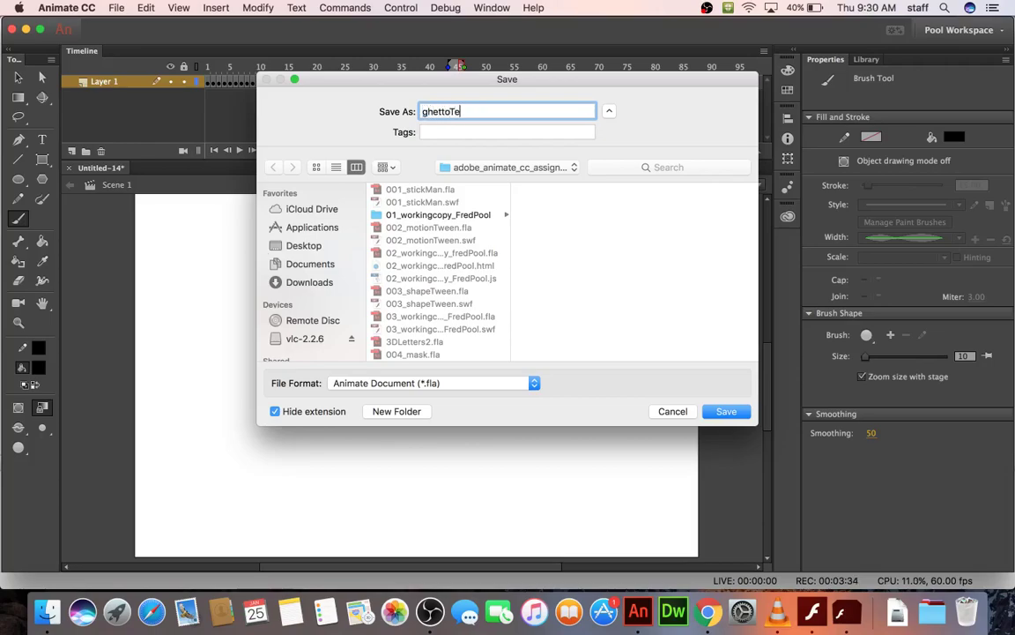
text(xt2)
key(Return)
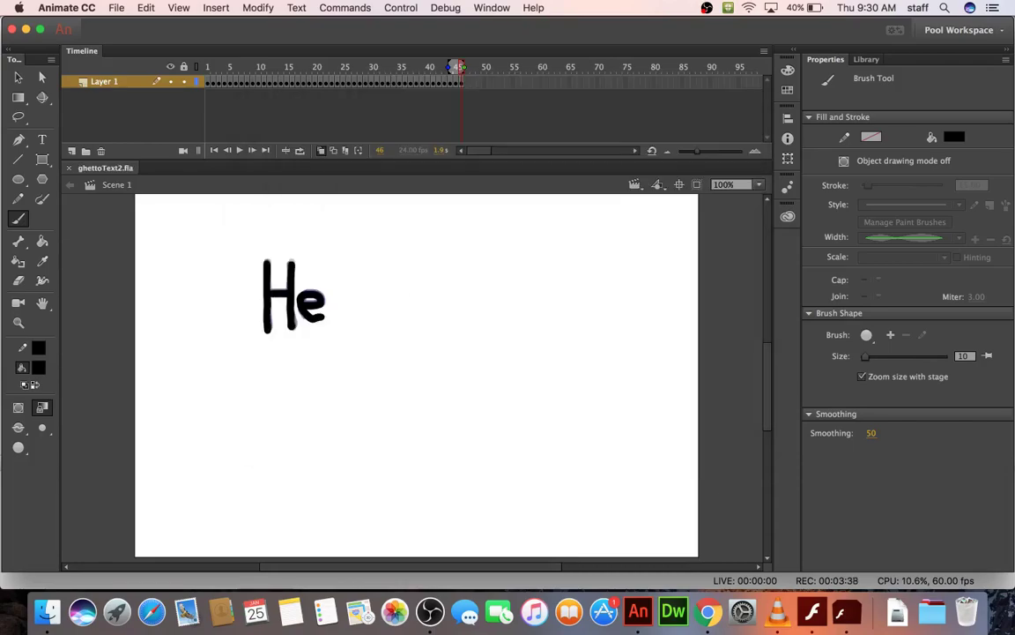